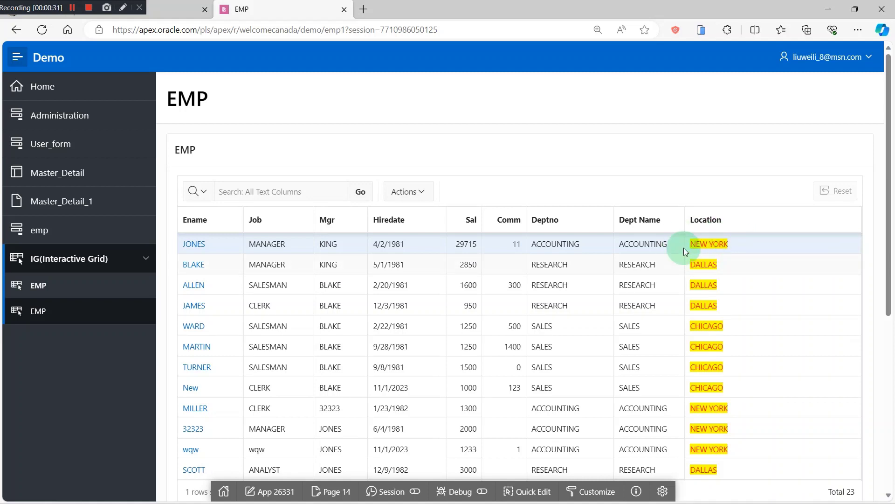
Open page 14's EMP grid region SQL query in the larger code editor
{"action": "left_click", "coordinate": [338, 496]}
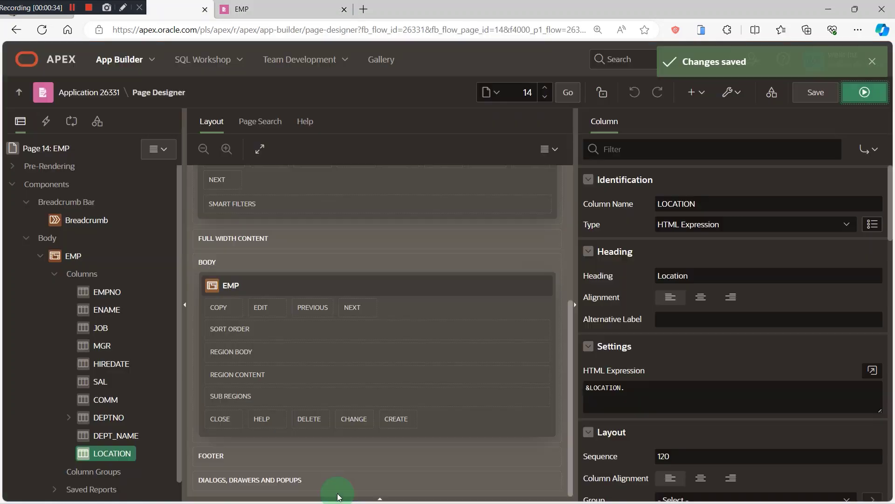
{"action": "left_click", "coordinate": [70, 260]}
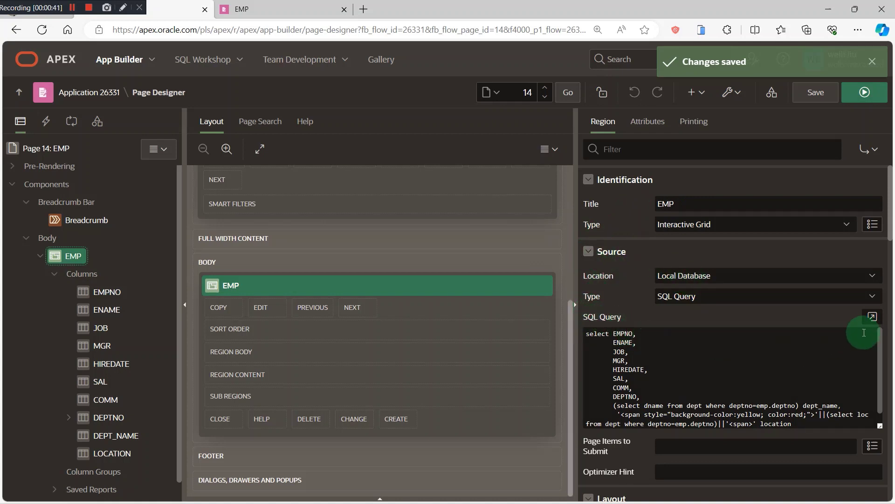
{"action": "left_click", "coordinate": [872, 318]}
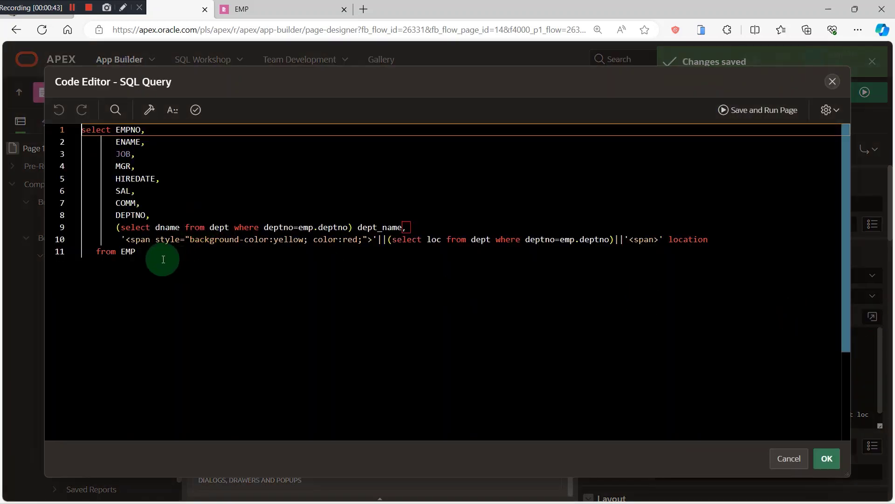
Review line 10's red-on-yellow span markup around the location subquery, keeping the query unchanged
{"action": "left_click_drag", "start_coordinate": [125, 239], "coordinate": [366, 239]}
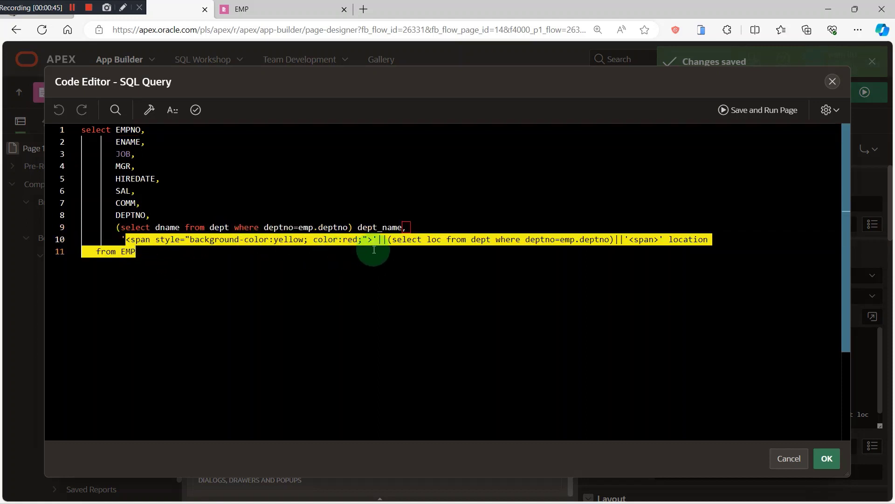
{"action": "left_click", "coordinate": [238, 240]}
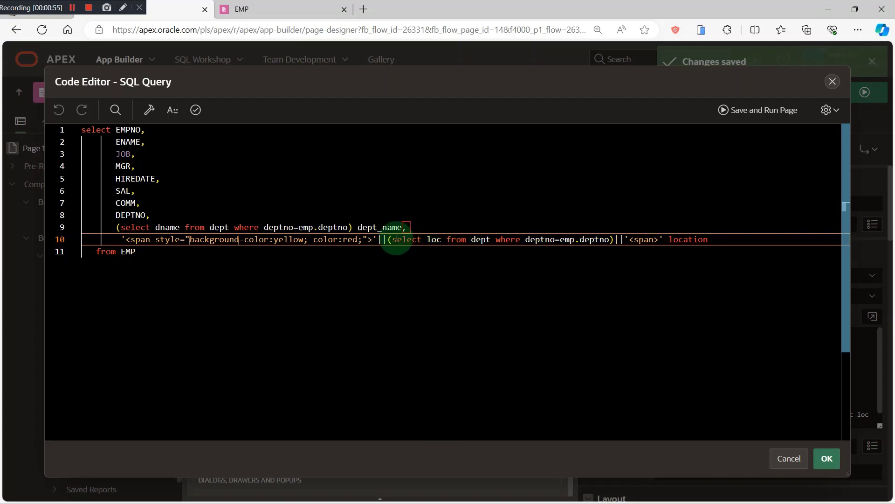
{"action": "left_click_drag", "start_coordinate": [388, 239], "coordinate": [615, 240]}
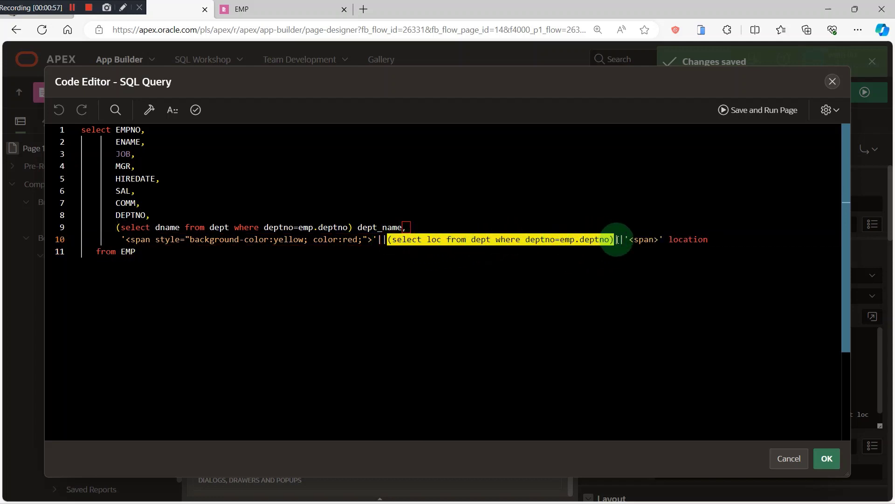
{"action": "left_click", "coordinate": [583, 266]}
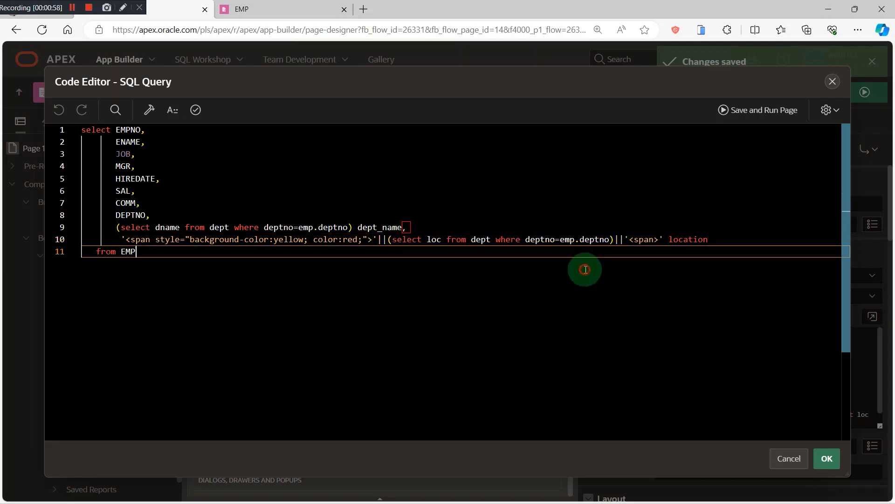
{"action": "left_click", "coordinate": [828, 458]}
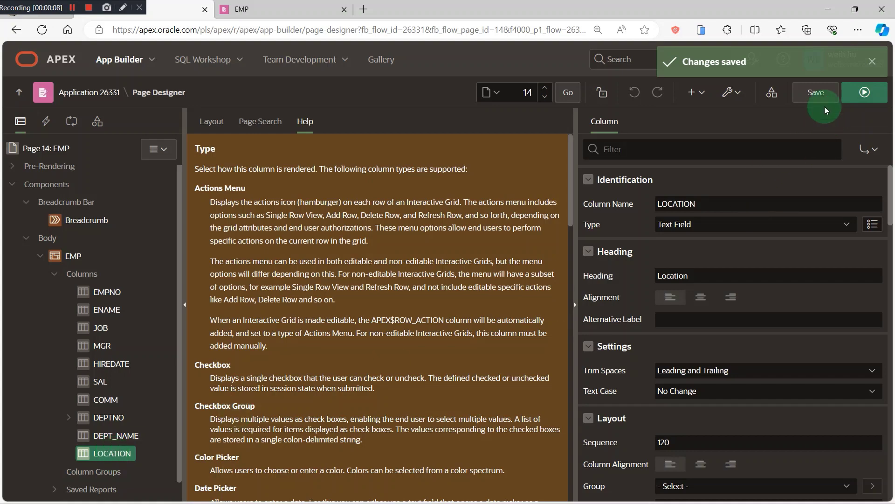
Run page 14, confirm JONES's Location shows raw span HTML, and return to the designer
{"action": "left_click", "coordinate": [865, 92]}
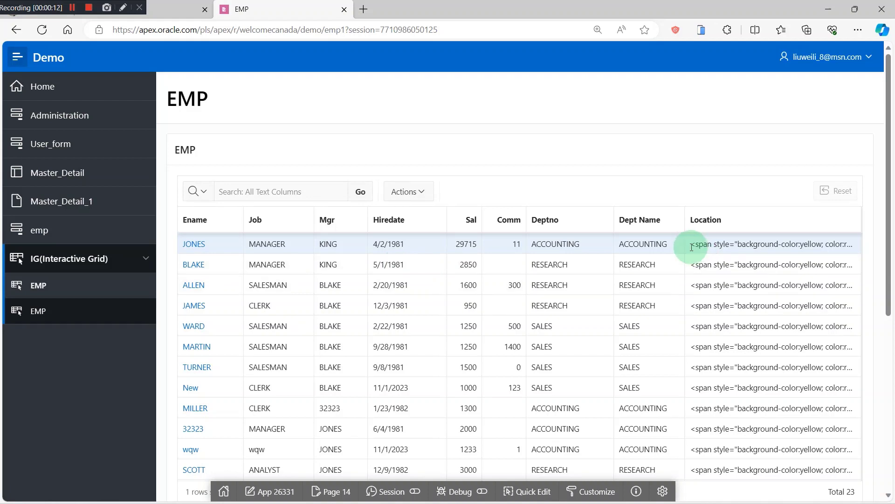
{"action": "left_click", "coordinate": [802, 245]}
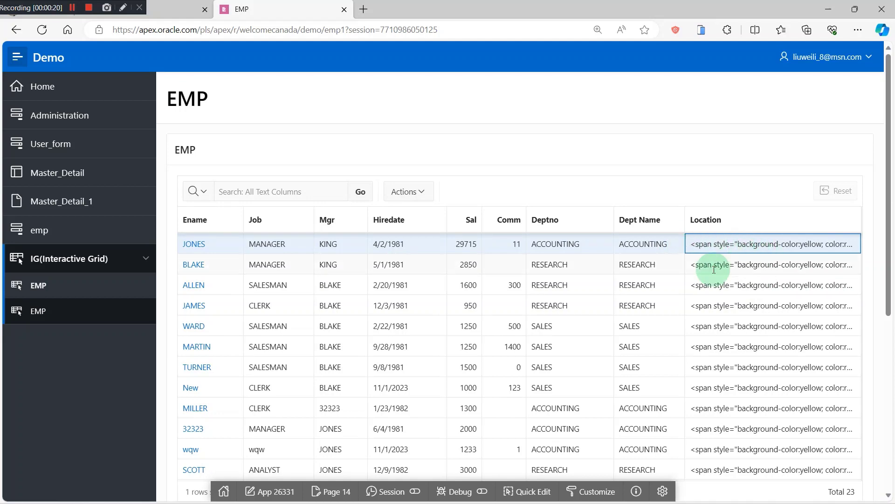
{"action": "left_click", "coordinate": [345, 497]}
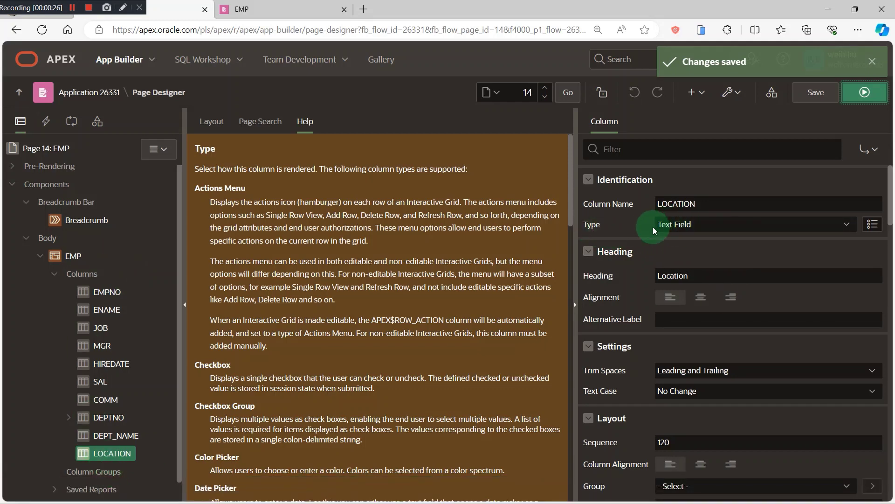
Set LOCATION's type to HTML Expression with value &LOCATION., then save and run page 14
{"action": "left_click", "coordinate": [847, 226]}
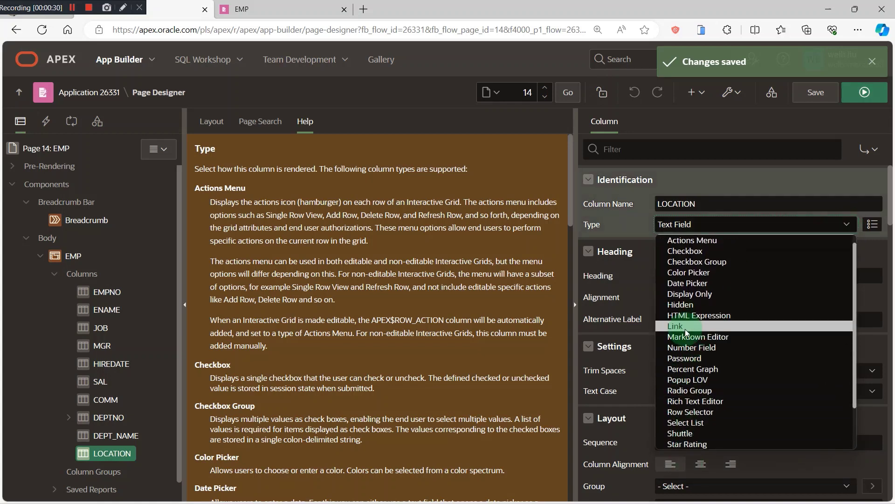
{"action": "left_click", "coordinate": [688, 320]}
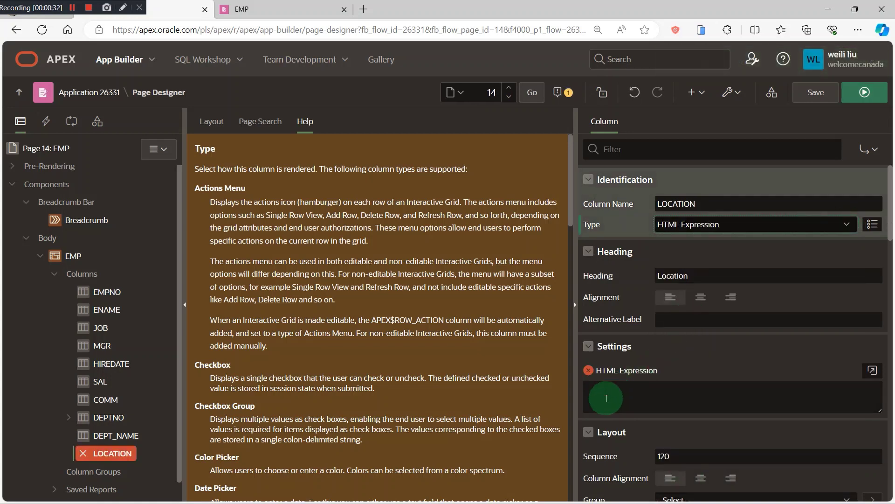
{"action": "left_click", "coordinate": [606, 392]}
{"action": "type", "text": "&LOCATION."}
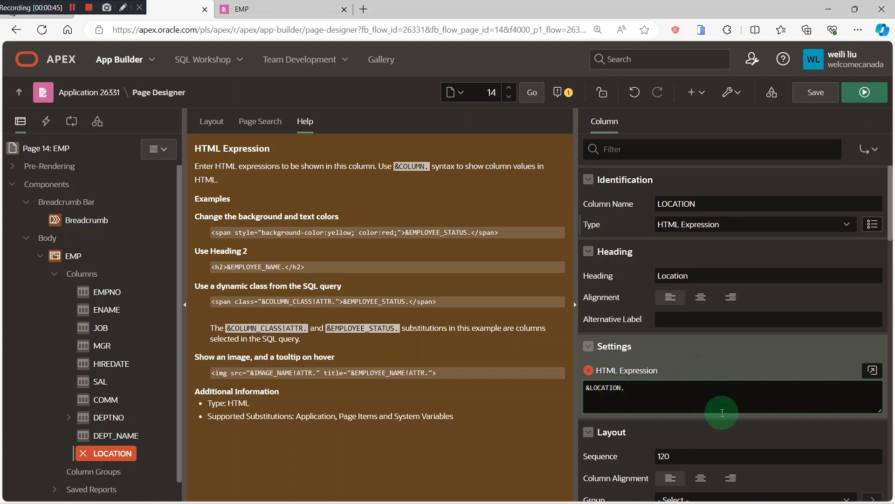
{"action": "left_click", "coordinate": [812, 98]}
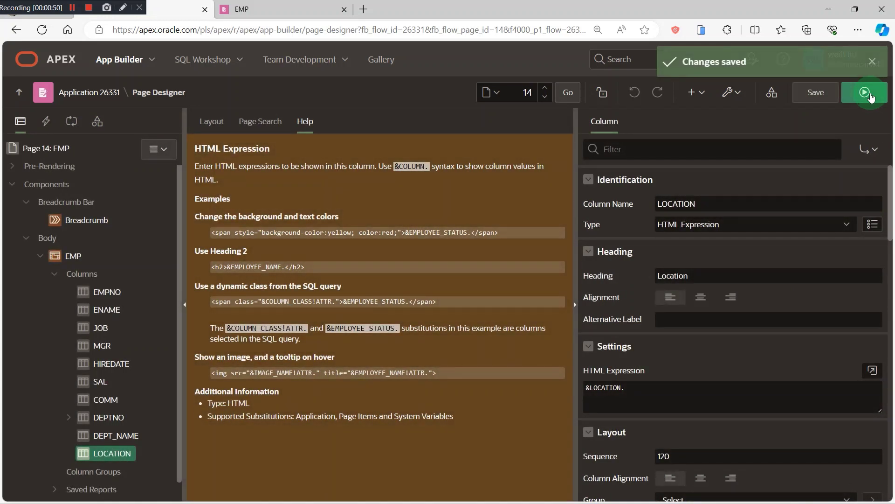
{"action": "left_click", "coordinate": [869, 93]}
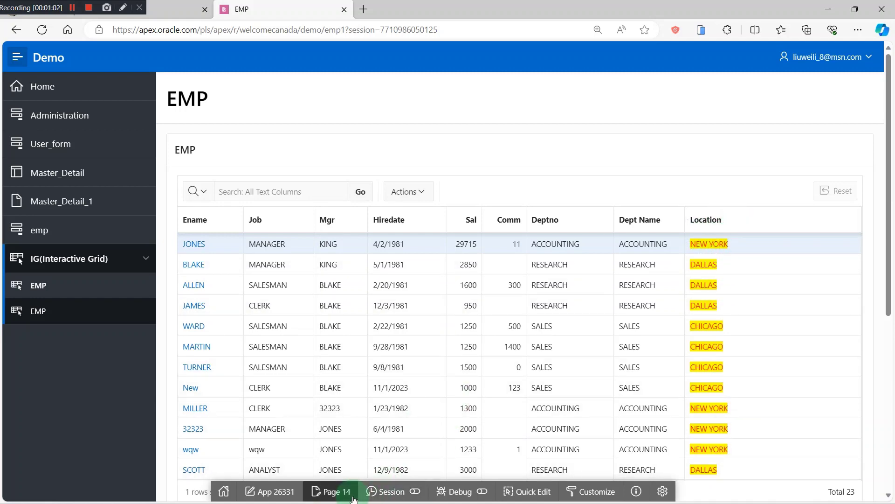
Reopen page 14 in Page Designer from the developer toolbar
{"action": "left_click", "coordinate": [330, 492]}
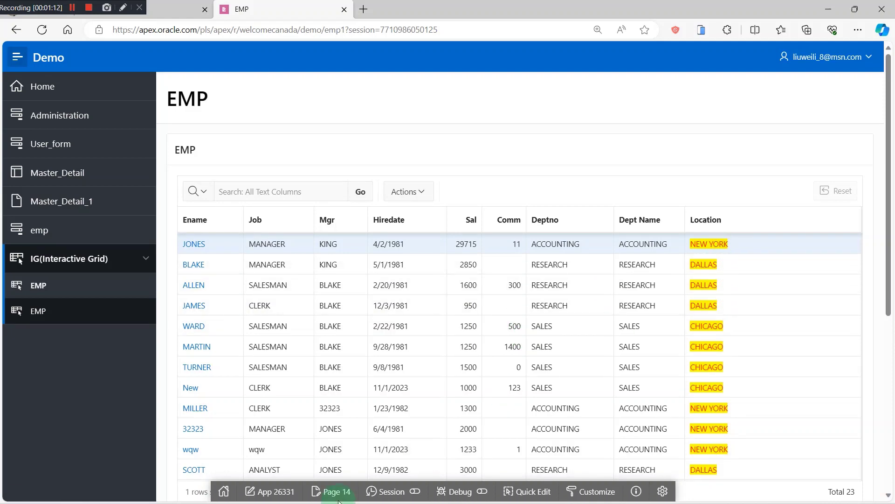
{"action": "left_click", "coordinate": [328, 491]}
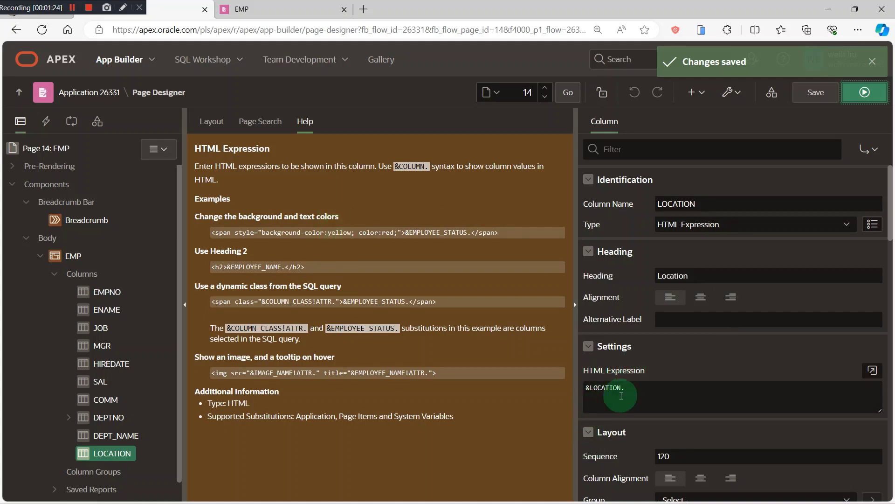
Check the &LOCATION. expression, then open the EMP region's SQL query editor
{"action": "left_click_drag", "start_coordinate": [626, 391], "coordinate": [581, 389]}
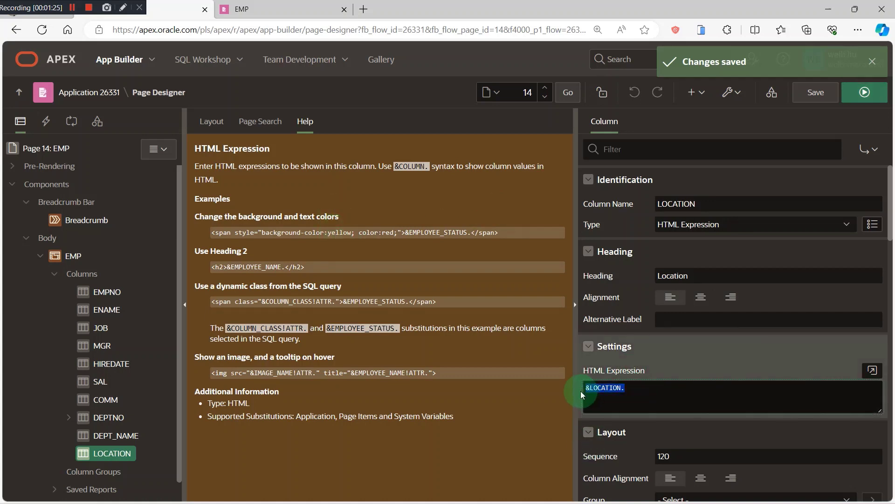
{"action": "left_click", "coordinate": [724, 409]}
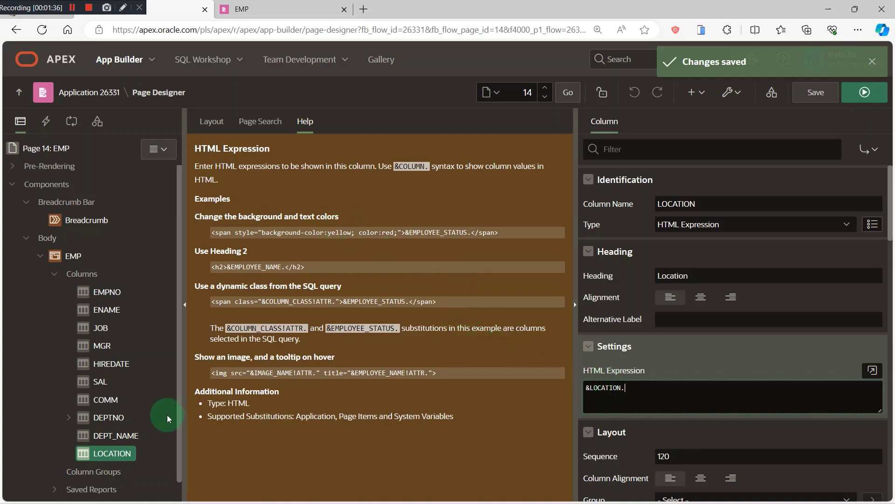
{"action": "left_click", "coordinate": [71, 258]}
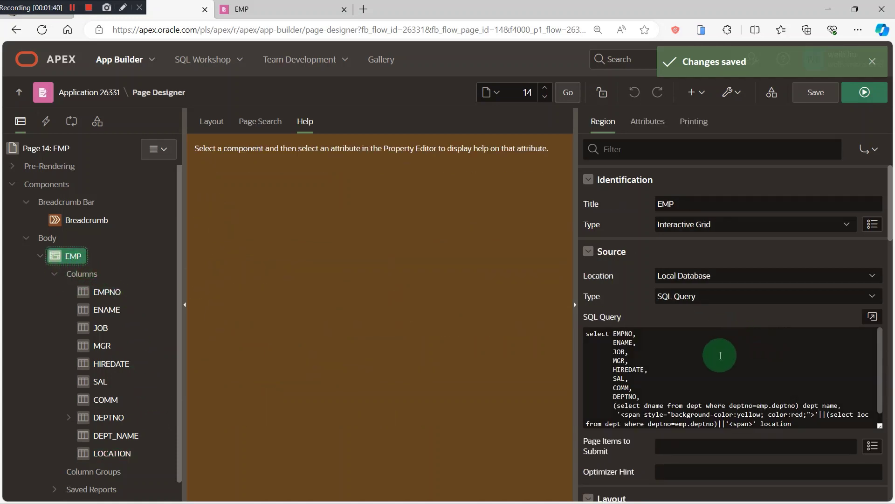
{"action": "left_click", "coordinate": [872, 316]}
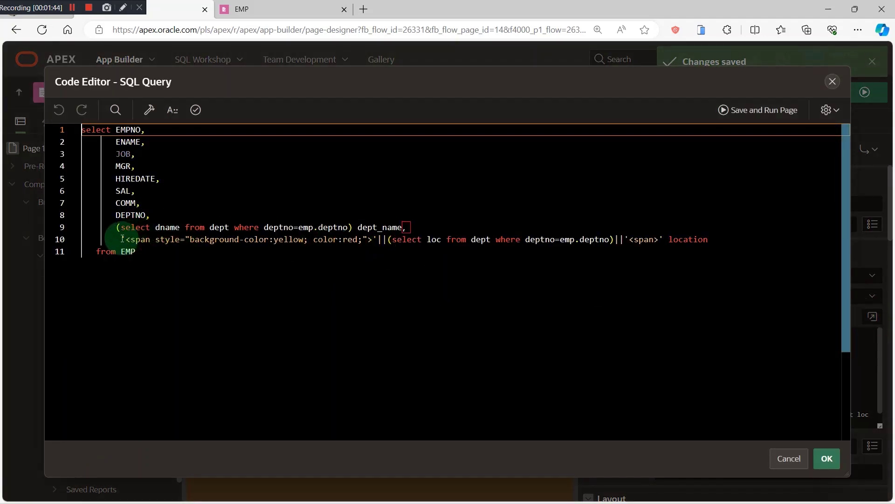
Delete the span markup from the location line, apply the query, then save and run
{"action": "left_click_drag", "start_coordinate": [122, 240], "coordinate": [385, 240]}
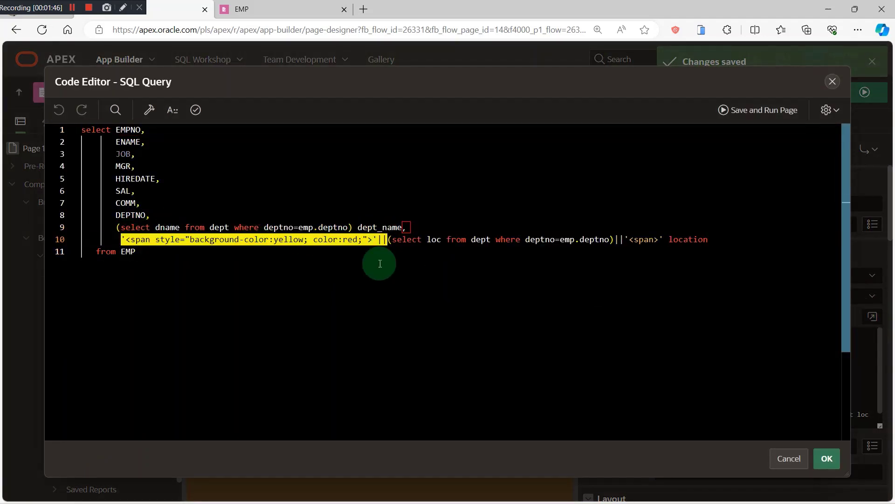
{"action": "key", "text": "Delete"}
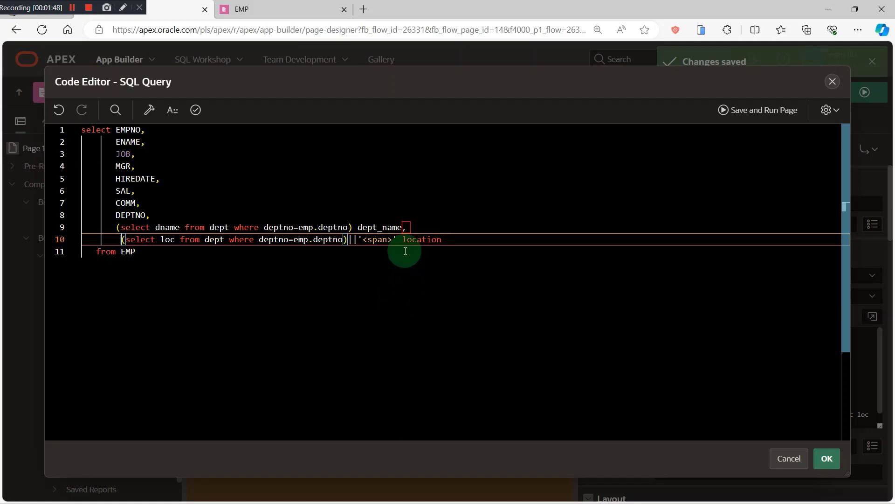
{"action": "left_click", "coordinate": [398, 240]}
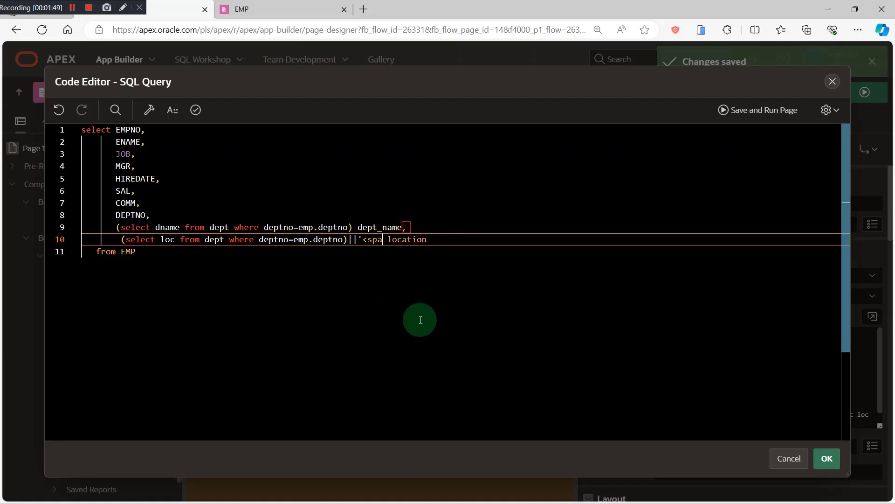
{"action": "key", "text": "BackSpace"}
{"action": "key", "text": "BackSpace"}
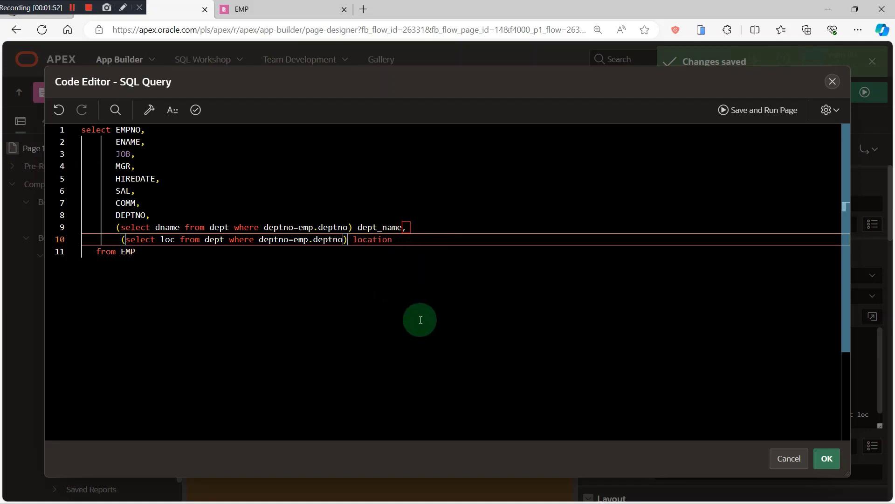
{"action": "left_click", "coordinate": [825, 461]}
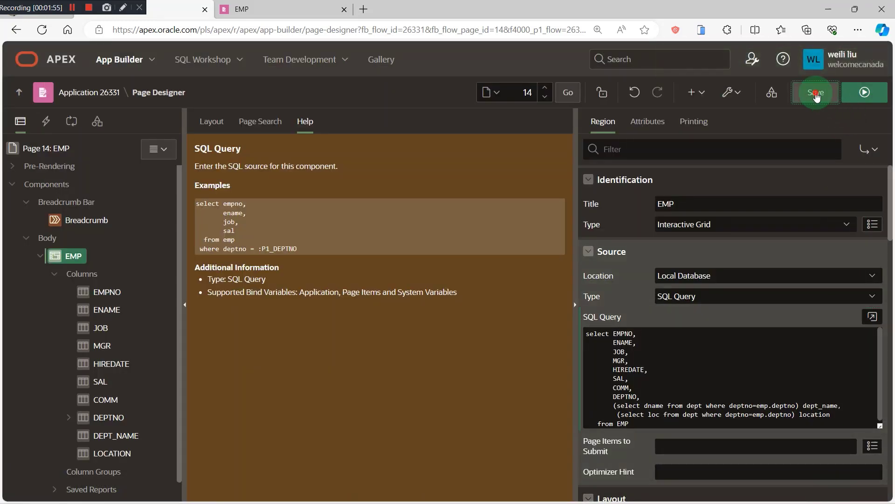
{"action": "left_click", "coordinate": [816, 92]}
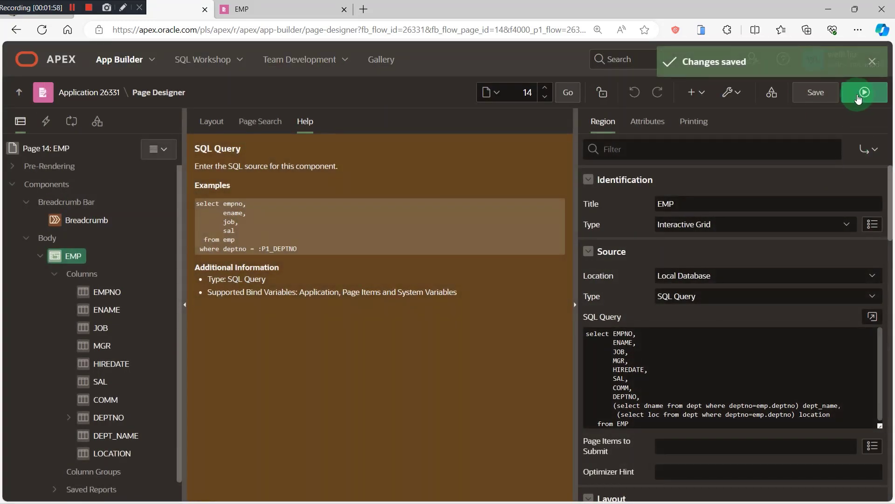
{"action": "left_click", "coordinate": [865, 92]}
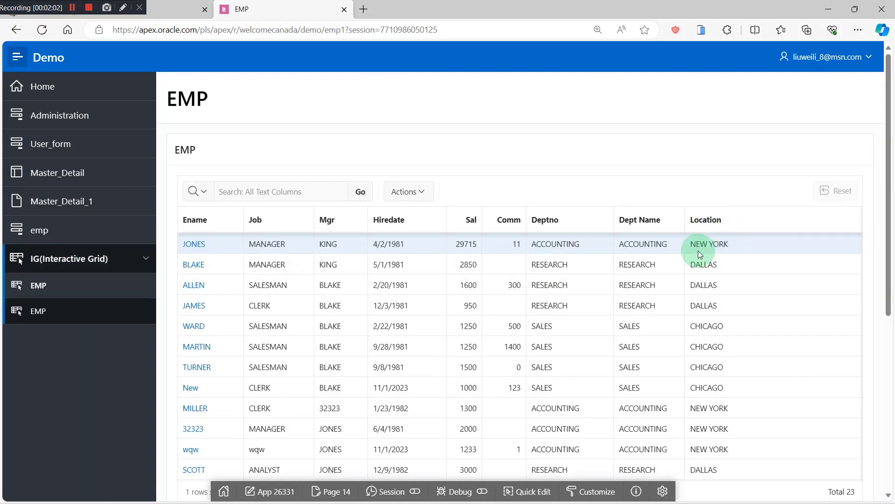
Select JAMES's DALLAS Location cell, then go back to designing page 14
{"action": "left_click", "coordinate": [720, 305]}
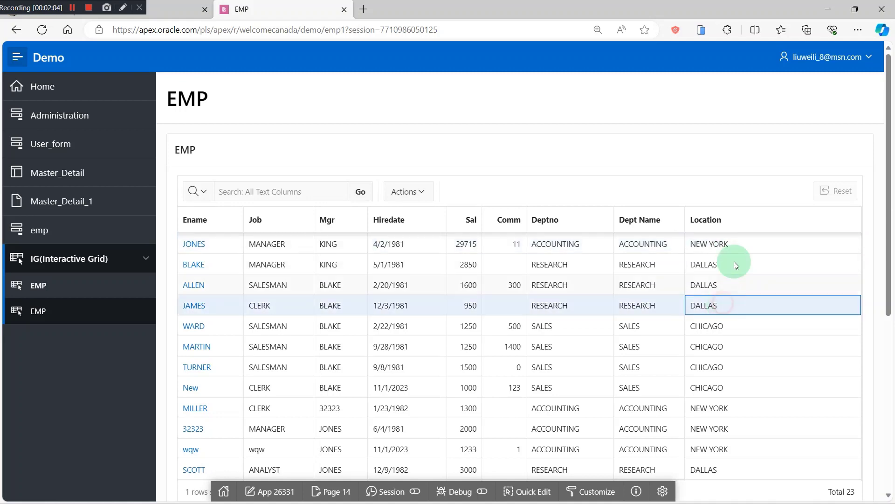
{"action": "left_click", "coordinate": [336, 491]}
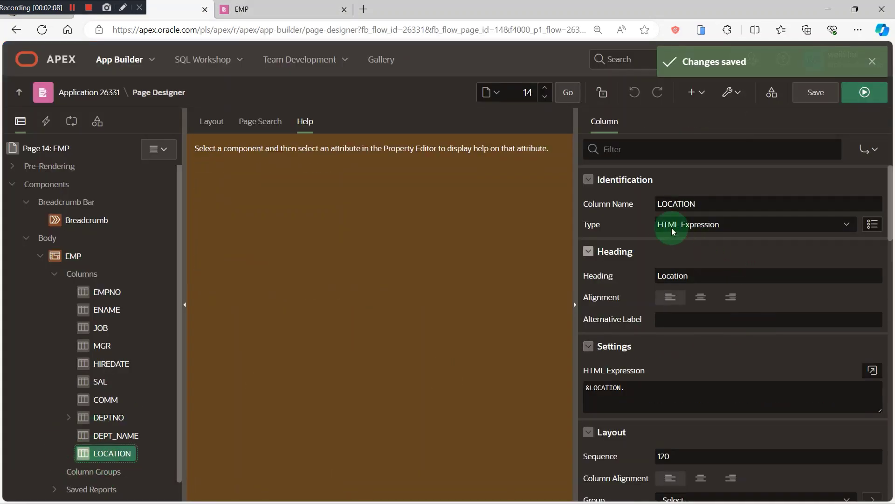
Copy Help's yellow-and-red span example into the LOCATION HTML Expression
{"action": "left_click", "coordinate": [629, 388]}
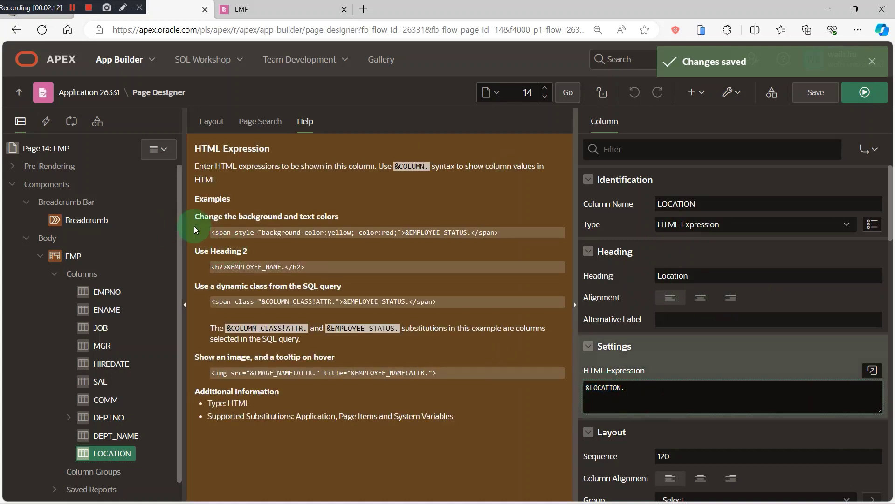
{"action": "left_click_drag", "start_coordinate": [213, 232], "coordinate": [499, 232]}
{"action": "key", "text": "ctrl+c"}
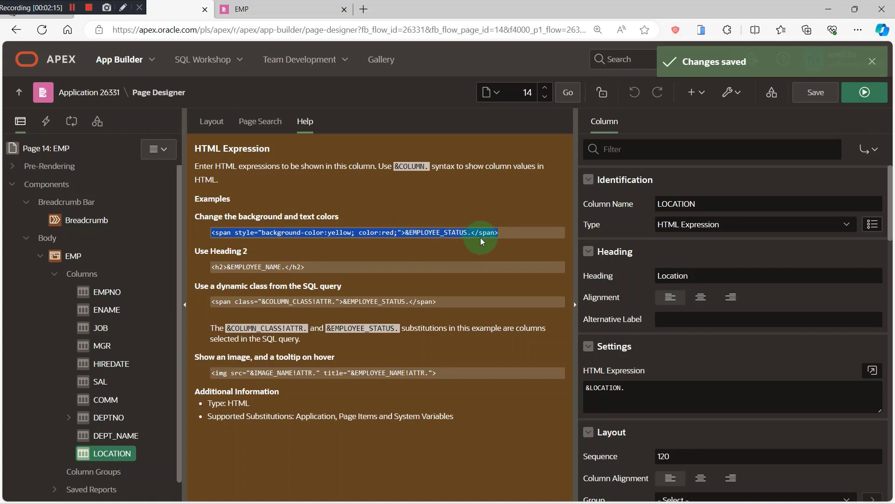
{"action": "right_click", "coordinate": [478, 235]}
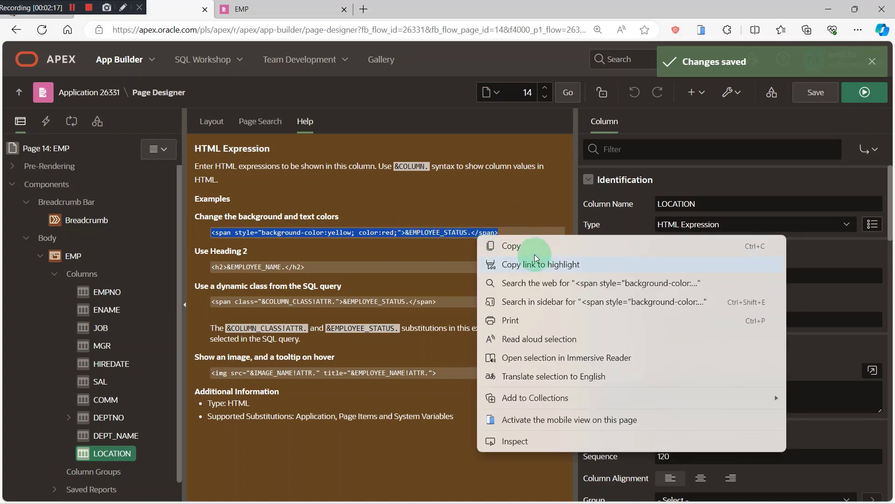
{"action": "left_click", "coordinate": [530, 254]}
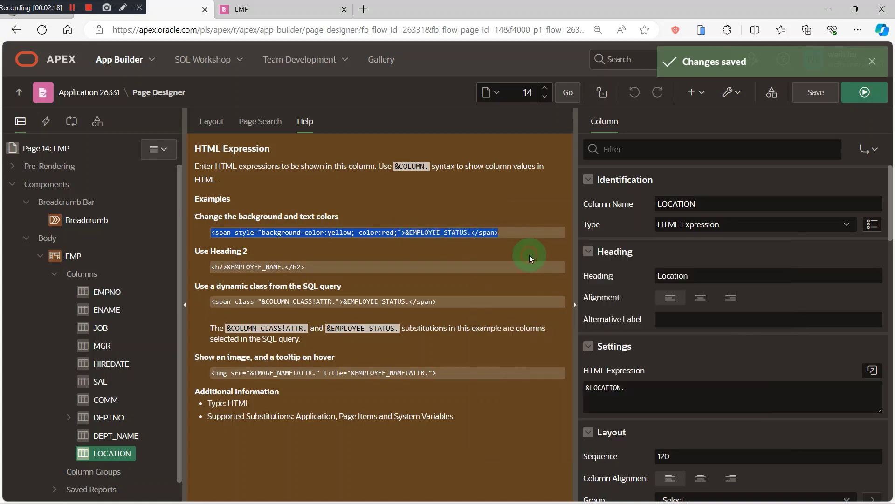
{"action": "left_click", "coordinate": [585, 389]}
{"action": "key", "text": "ctrl+v"}
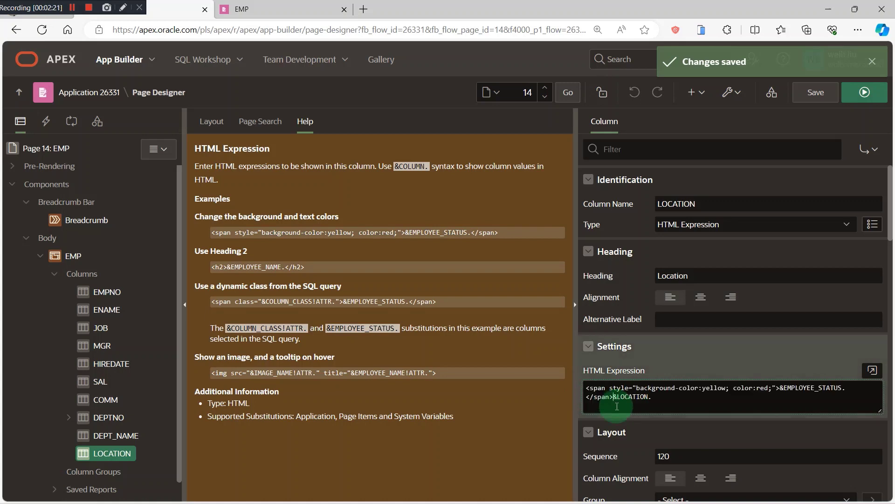
Replace &EMPLOYEE_STATUS. with &LOCATION., delete the duplicate text, then save and run
{"action": "left_click_drag", "start_coordinate": [652, 396], "coordinate": [614, 396]}
{"action": "key", "text": "ctrl+c"}
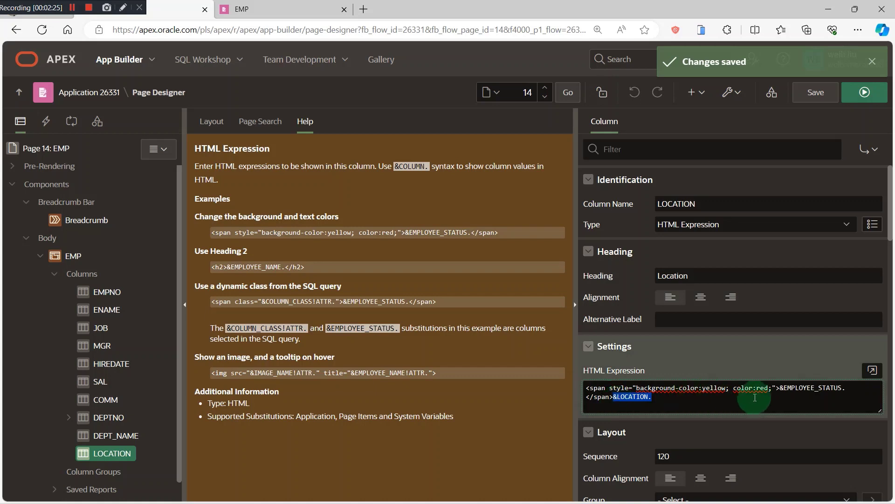
{"action": "left_click_drag", "start_coordinate": [780, 388], "coordinate": [840, 389]}
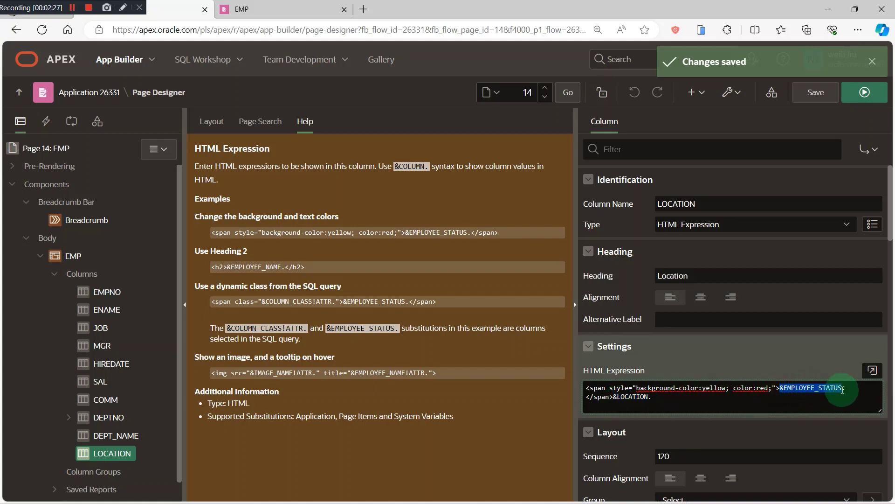
{"action": "key", "text": "ctrl+v"}
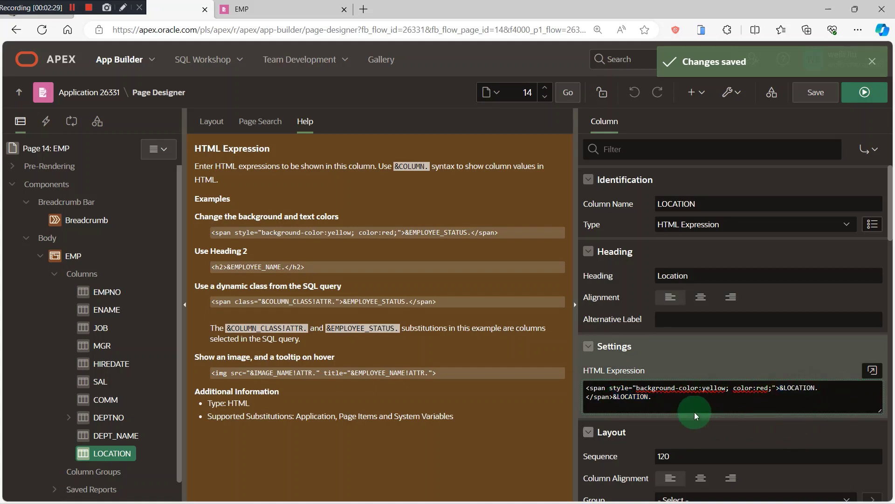
{"action": "left_click_drag", "start_coordinate": [652, 397], "coordinate": [614, 397]}
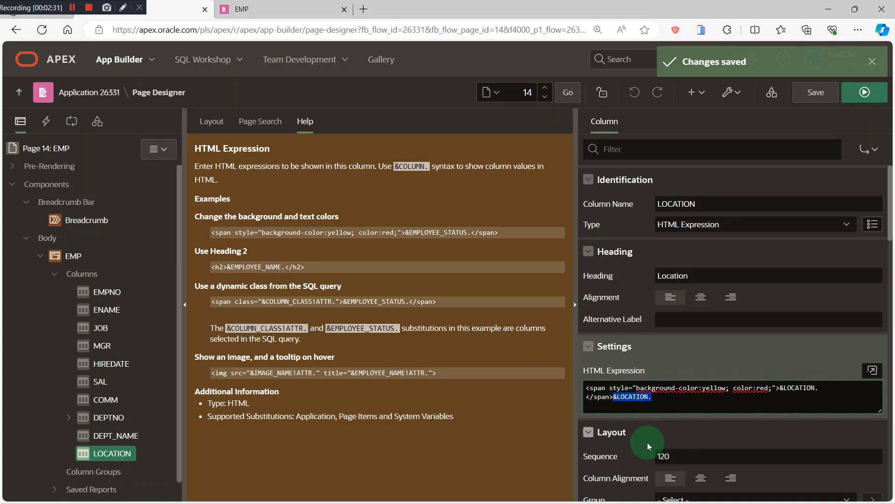
{"action": "key", "text": "BackSpace"}
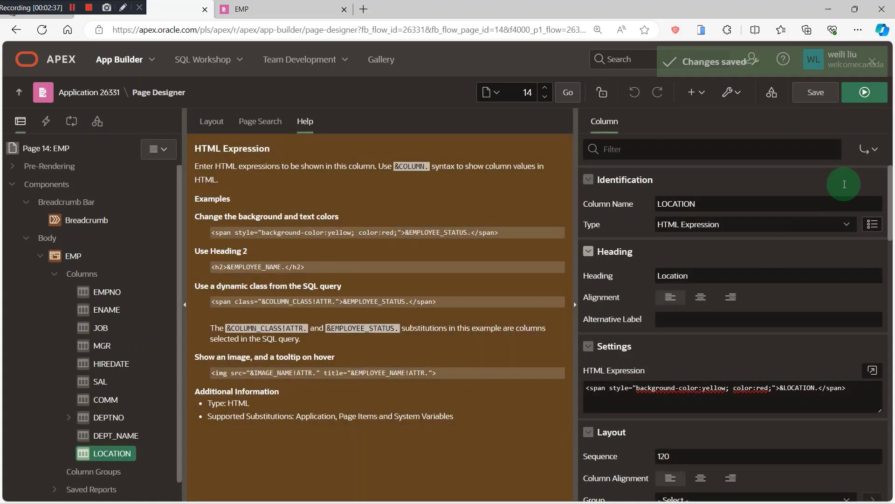
{"action": "left_click", "coordinate": [865, 91]}
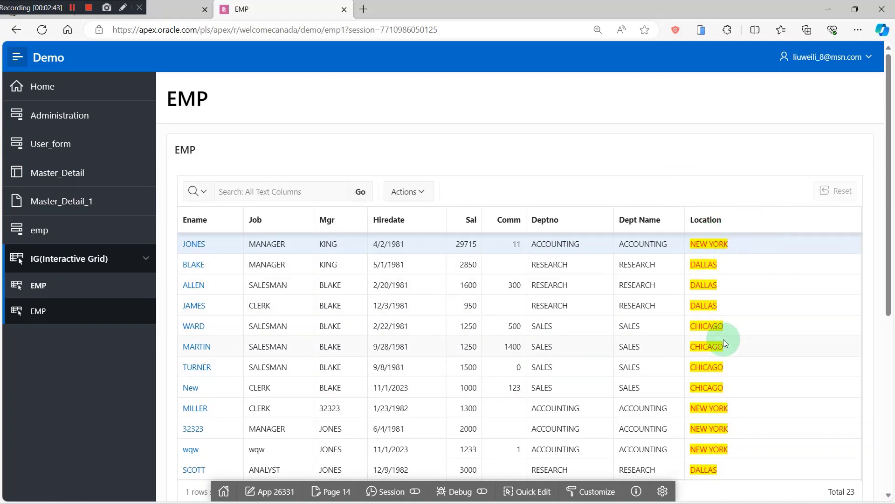
Return to page 14's designer, where LOCATION shows the span-wrapped &LOCATION. expression
{"action": "left_click", "coordinate": [330, 491]}
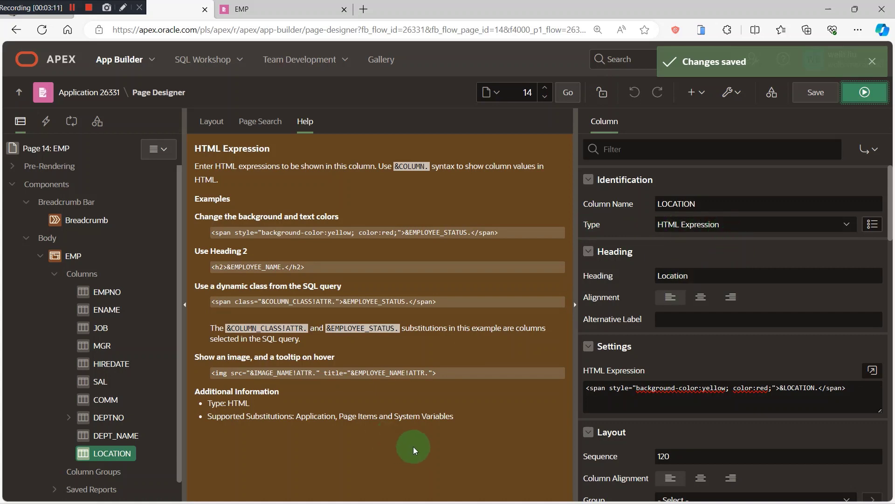
{"action": "left_click", "coordinate": [816, 92]}
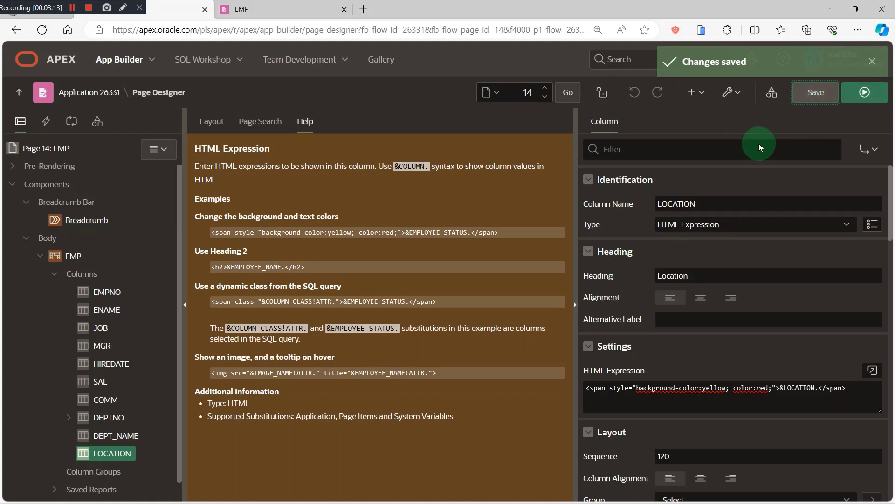